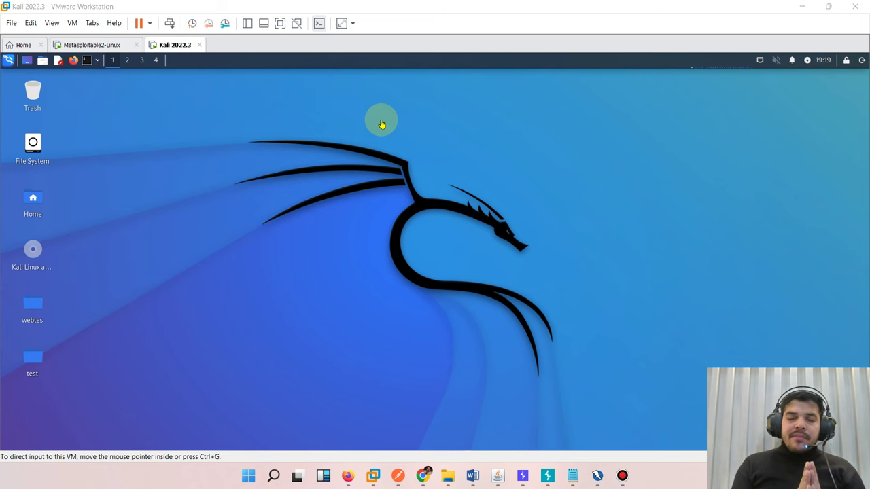
- Check the ifconfig output in the Metasploitable2-Linux virtual machine and return to the Kali 2022.3 machine
{"action": "left_click", "coordinate": [9, 61]}
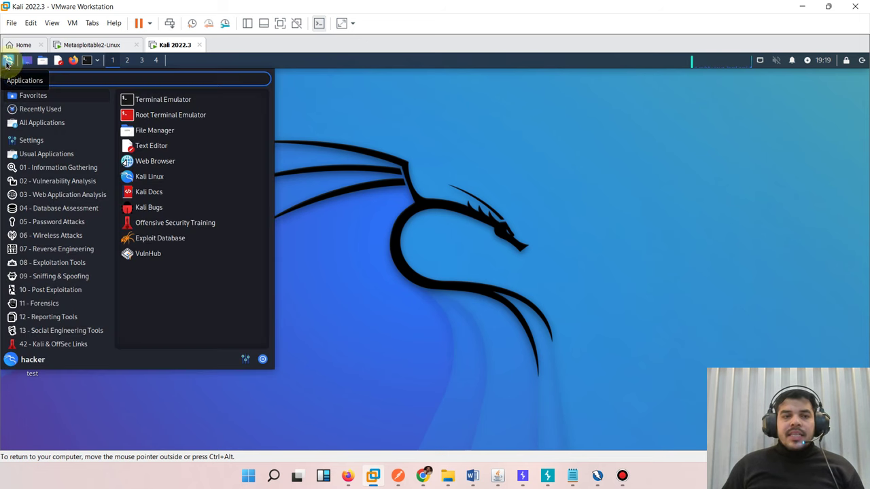
{"action": "left_click", "coordinate": [117, 45]}
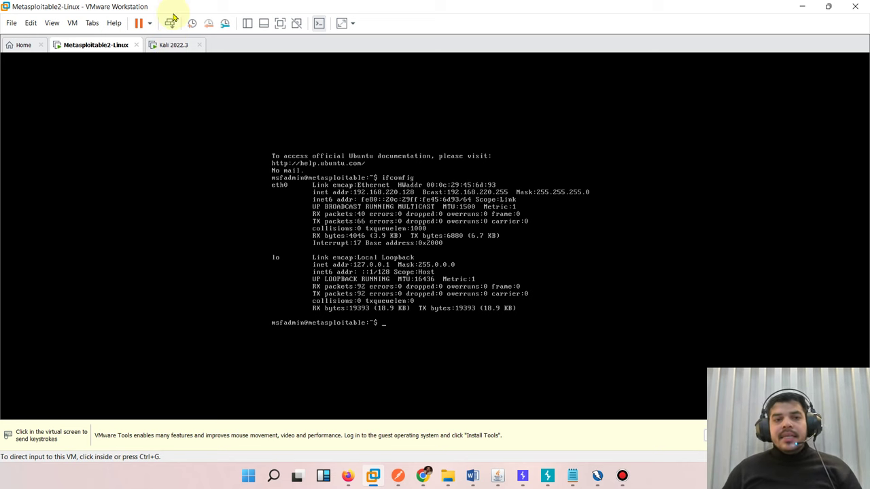
{"action": "left_click", "coordinate": [173, 47]}
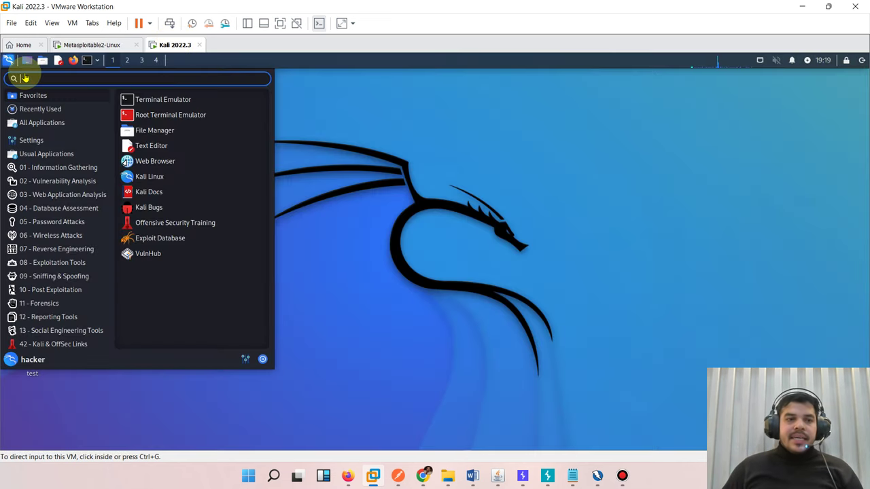
- Launch legion (root) from the Vulnerability Analysis tools and authenticate with the account password
{"action": "left_click", "coordinate": [8, 61]}
{"action": "left_click", "coordinate": [8, 61]}
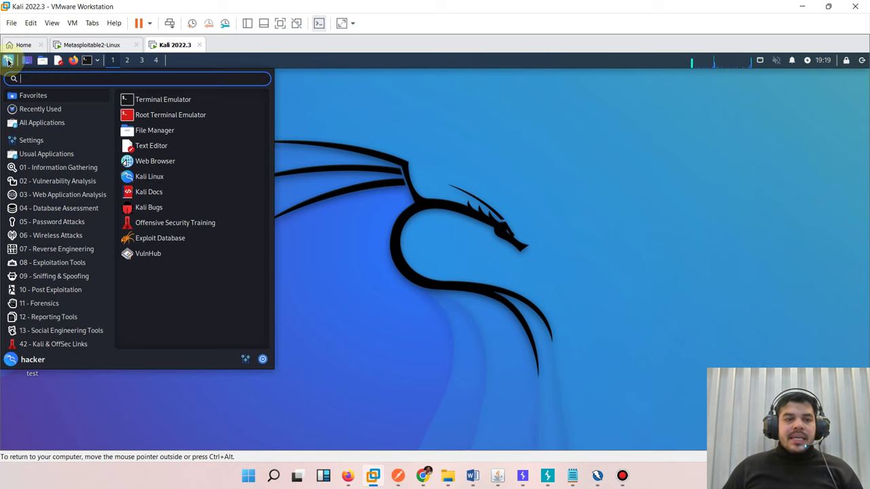
{"action": "left_click", "coordinate": [71, 182]}
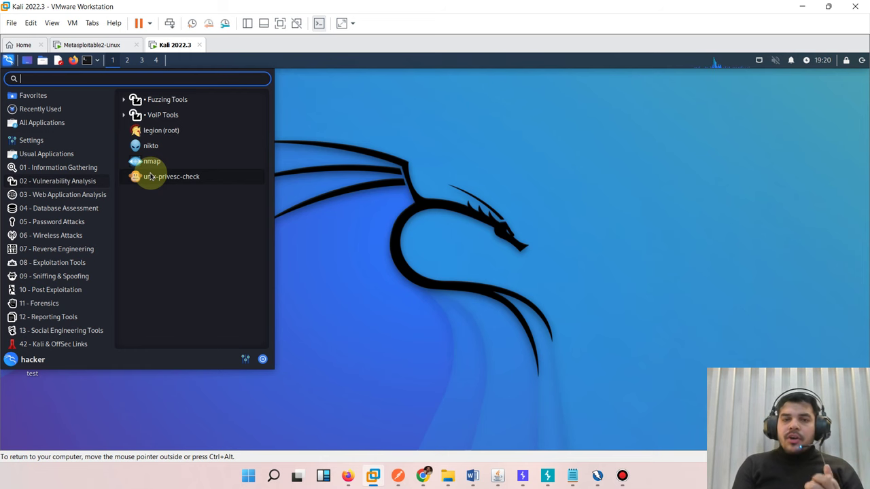
{"action": "left_click", "coordinate": [156, 130]}
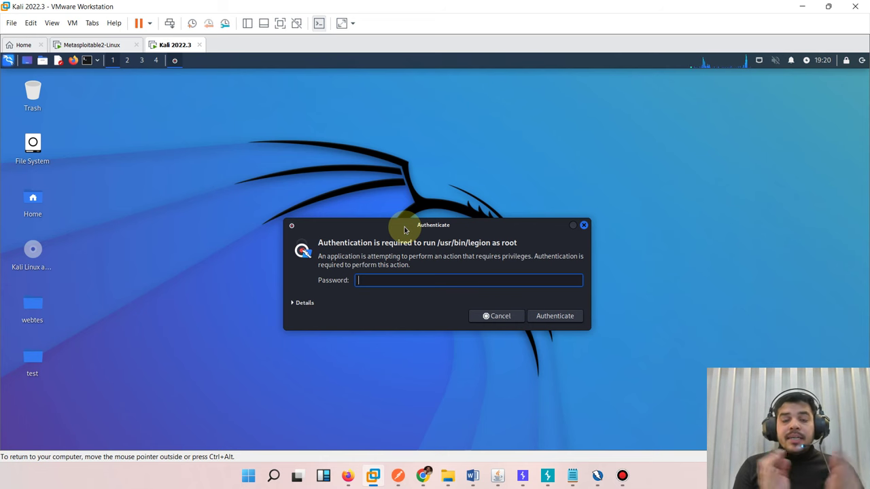
{"action": "type", "text": "kali"}
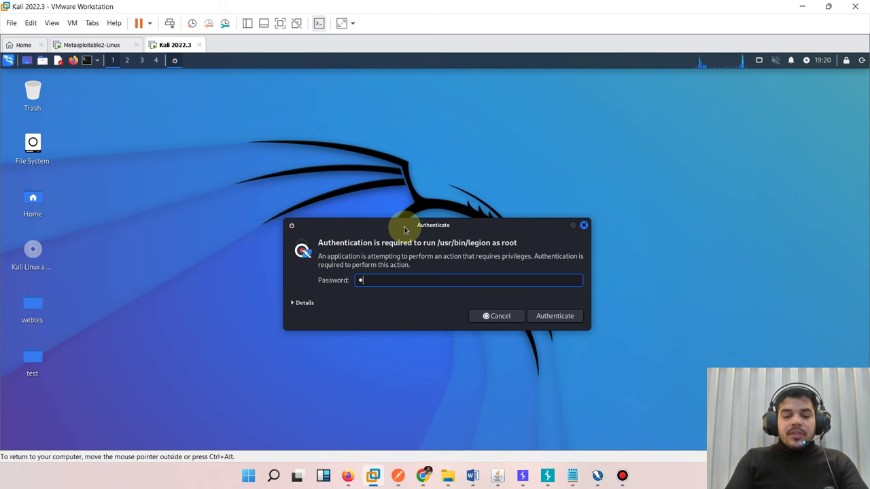
{"action": "key", "text": "Return"}
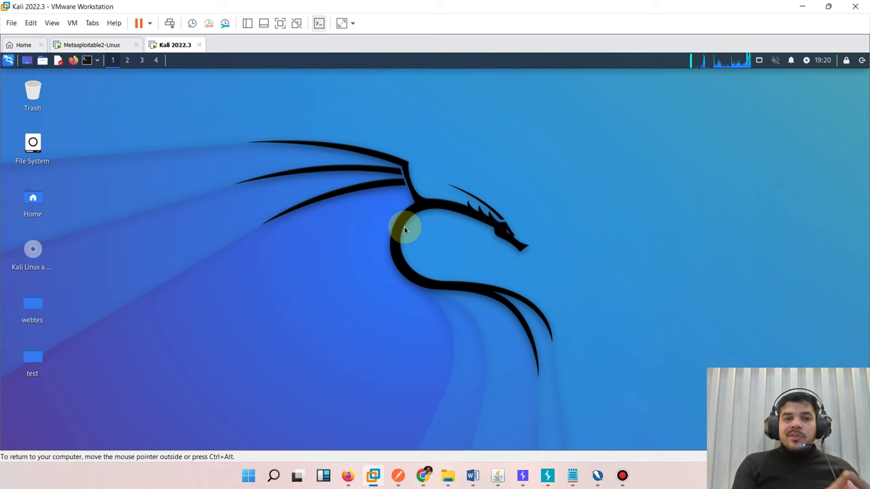
- Display the Kali virtual machine in full screen mode with the guest desktop filling the display
{"action": "key", "text": "ctrl+alt+t"}
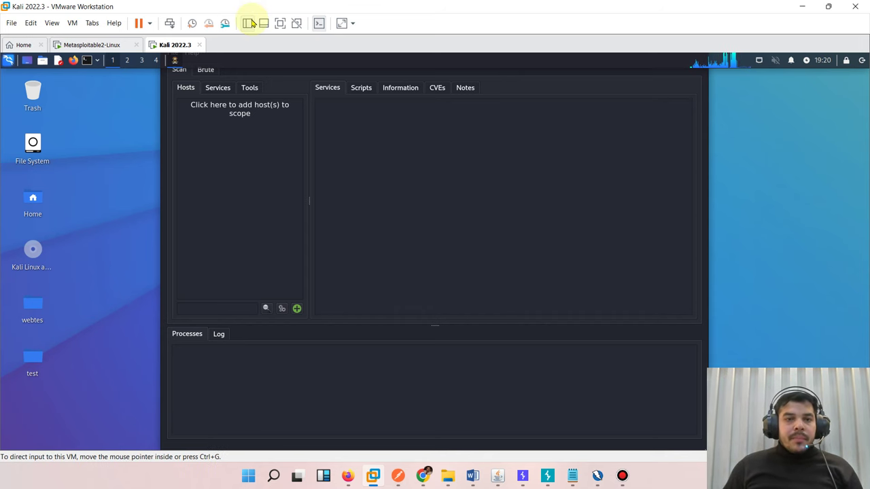
{"action": "left_click", "coordinate": [280, 23]}
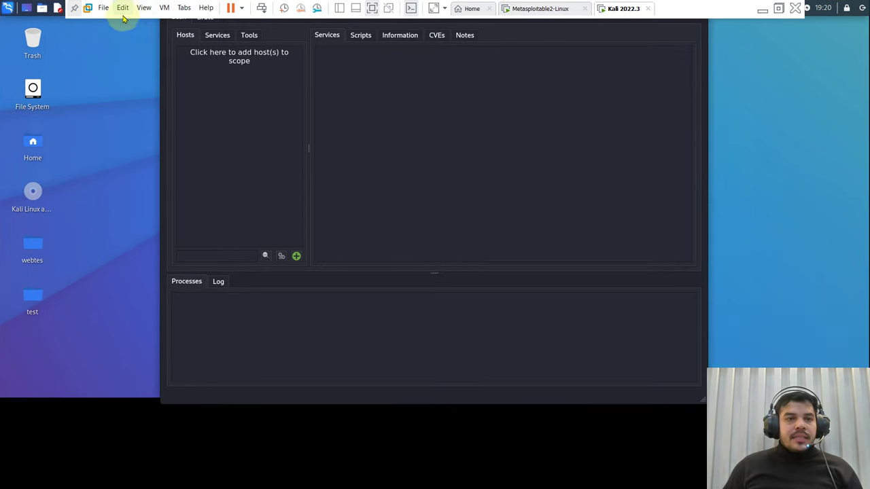
{"action": "left_click", "coordinate": [144, 8]}
{"action": "left_click", "coordinate": [156, 34]}
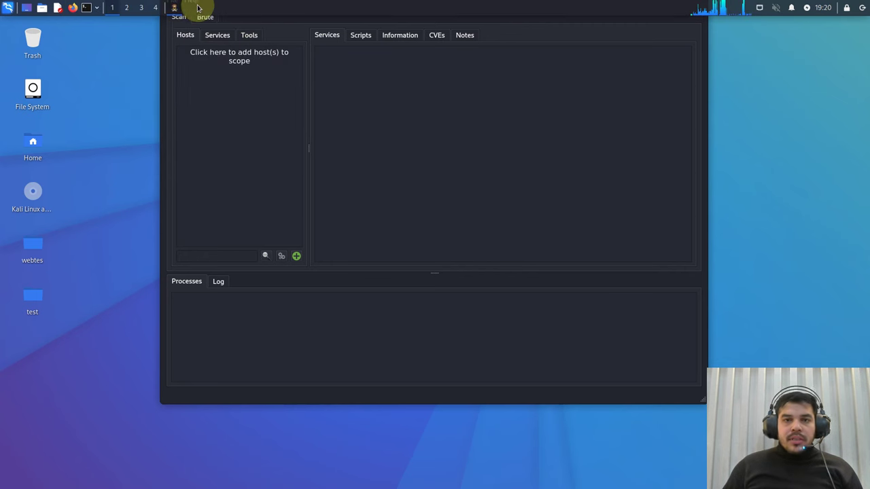
- Try to move the separators of the desktop panel that covers the upper edge of the Legion window
{"action": "right_click", "coordinate": [241, 8]}
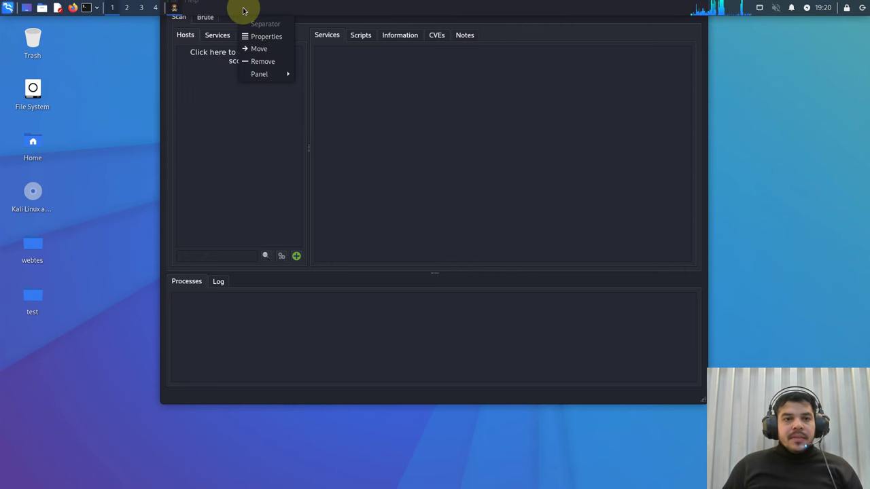
{"action": "left_click", "coordinate": [257, 49]}
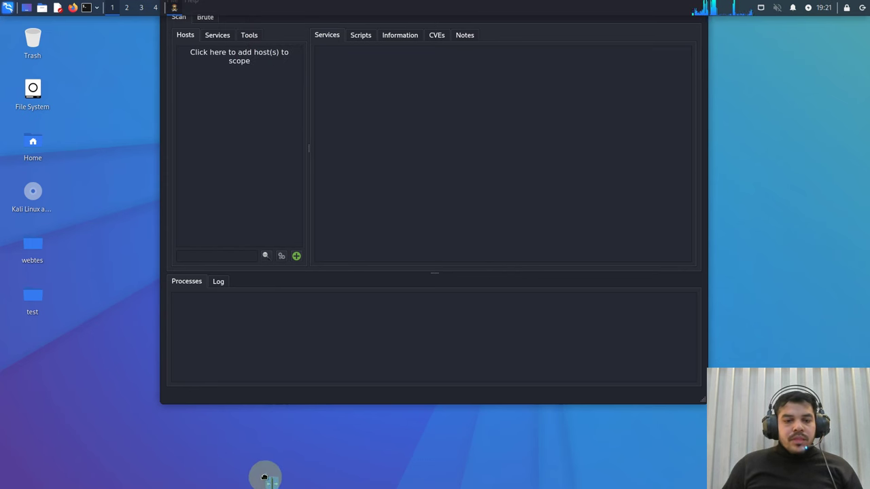
{"action": "right_click", "coordinate": [291, 7]}
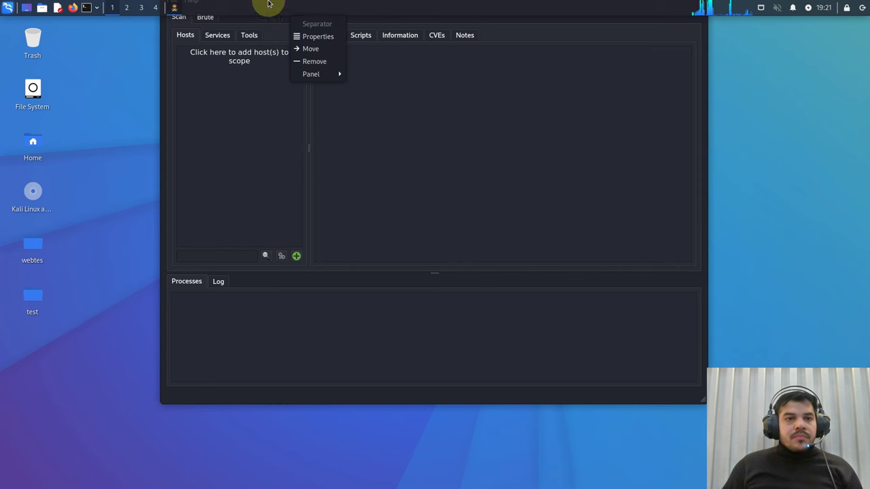
{"action": "left_click", "coordinate": [742, 5]}
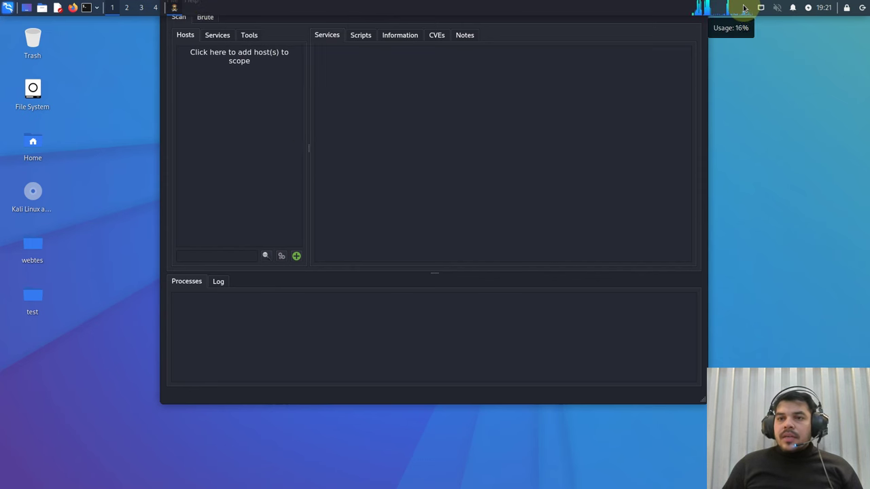
{"action": "right_click", "coordinate": [675, 5]}
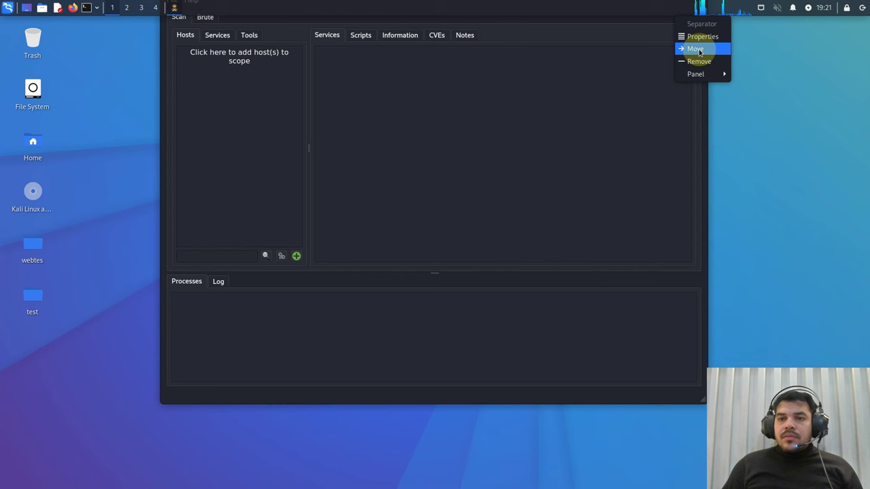
{"action": "left_click", "coordinate": [696, 49]}
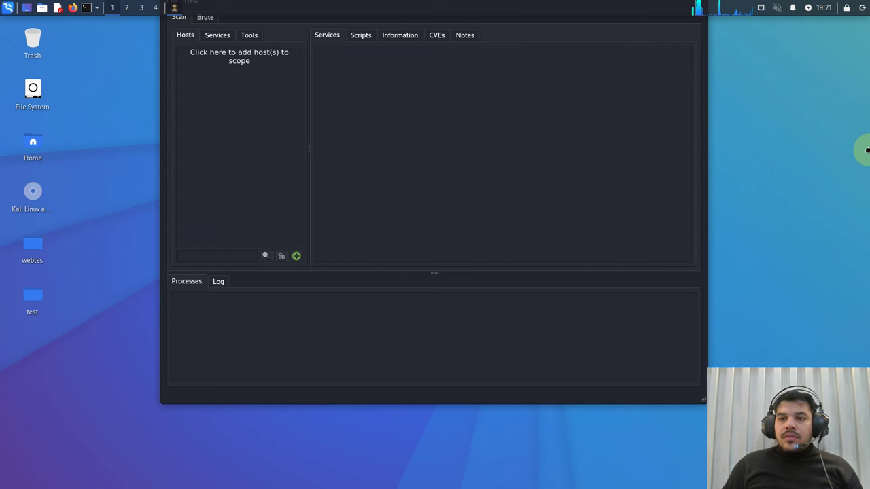
{"action": "left_click", "coordinate": [439, 34]}
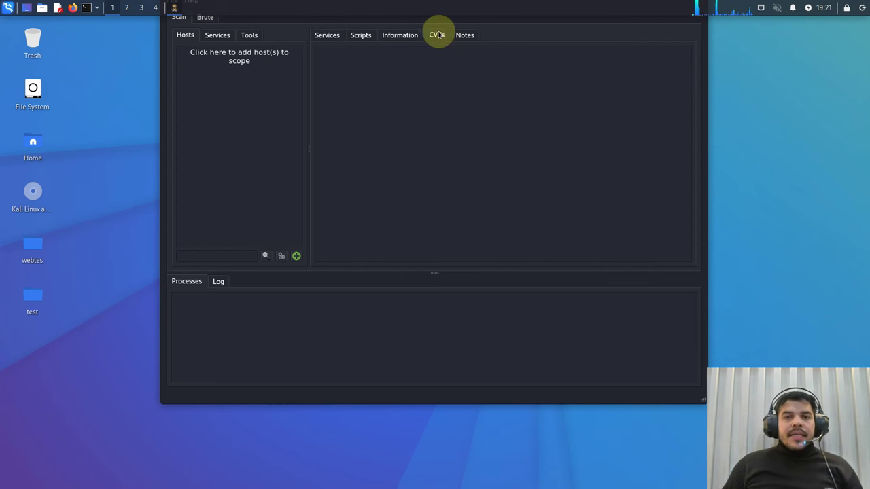
- Open Legion's dialog for adding hosts to scope and run ifconfig on the Metasploitable2-Linux machine to look up its IP address
{"action": "left_click", "coordinate": [218, 56]}
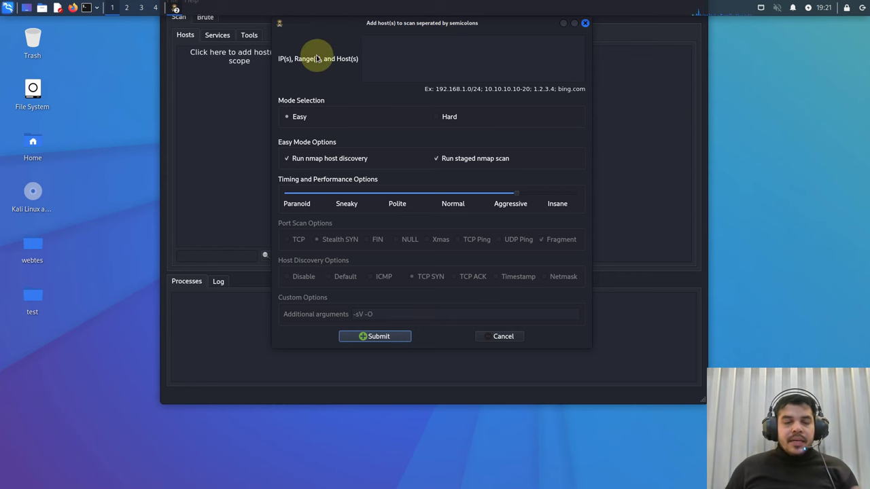
{"action": "mouse_move", "coordinate": [278, 17]}
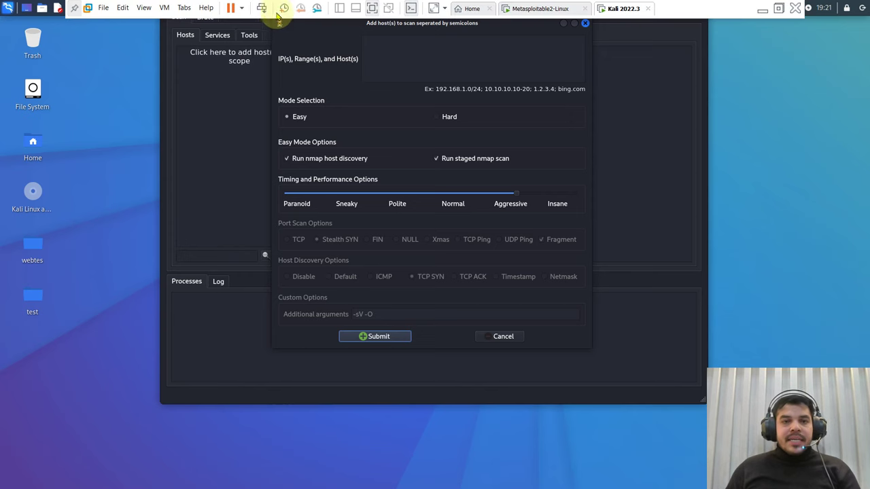
{"action": "left_click", "coordinate": [539, 8]}
{"action": "left_click", "coordinate": [446, 329]}
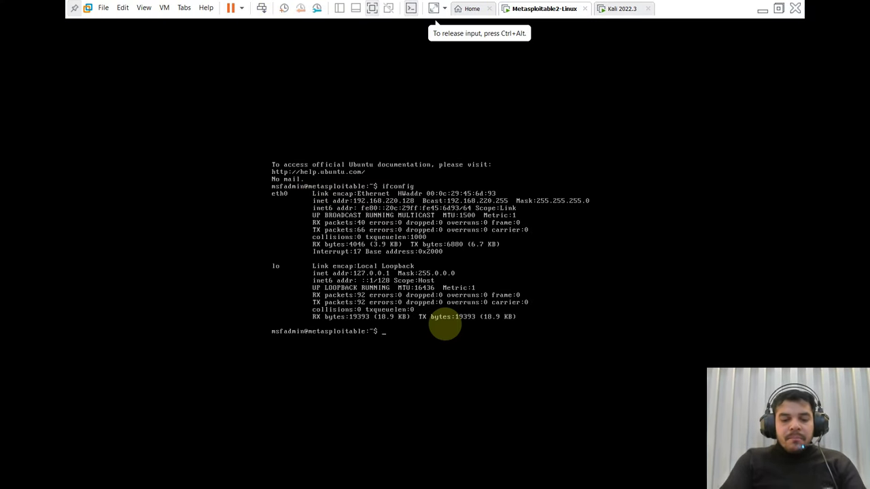
{"action": "type", "text": "ifconfig"}
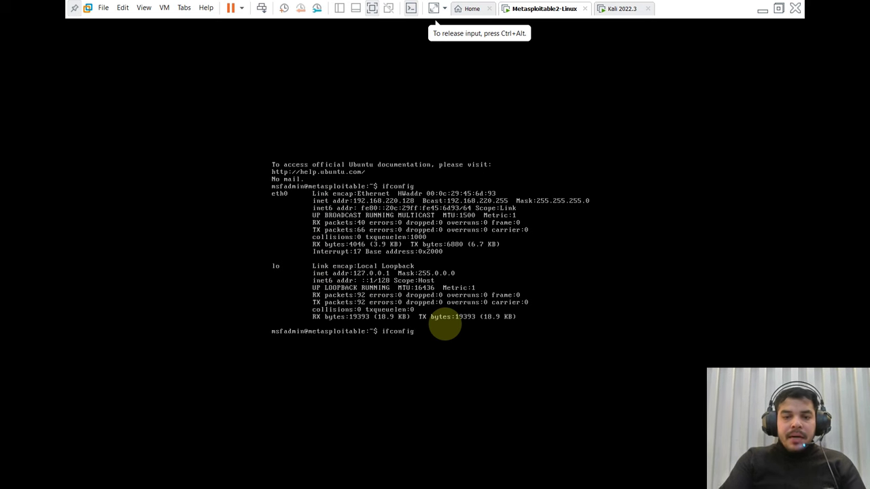
{"action": "key", "text": "Return"}
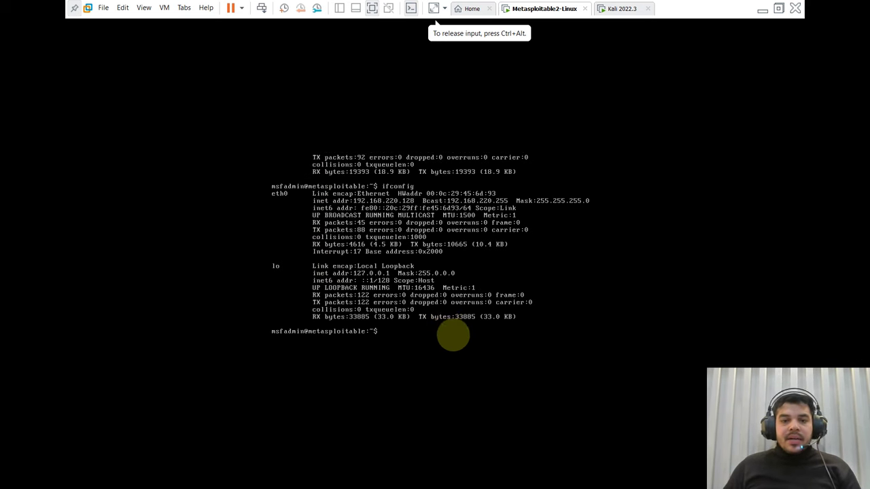
{"action": "key", "text": "ctrl+alt"}
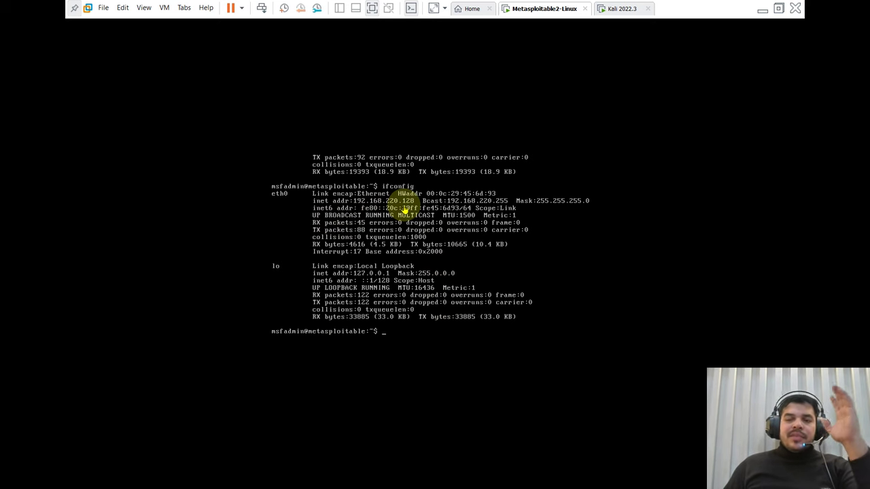
- Return to the Kali machine and enter 192.168.220.128 as the host to scan
{"action": "left_click", "coordinate": [614, 15]}
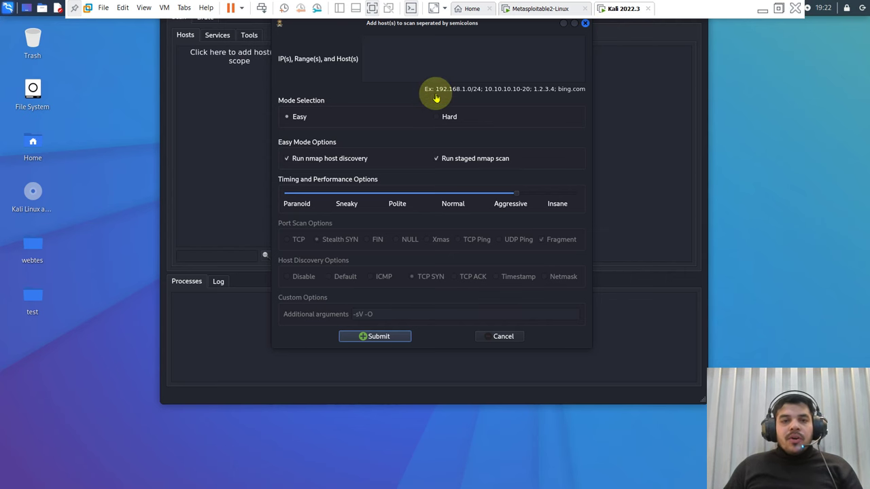
{"action": "type", "text": "192.1"}
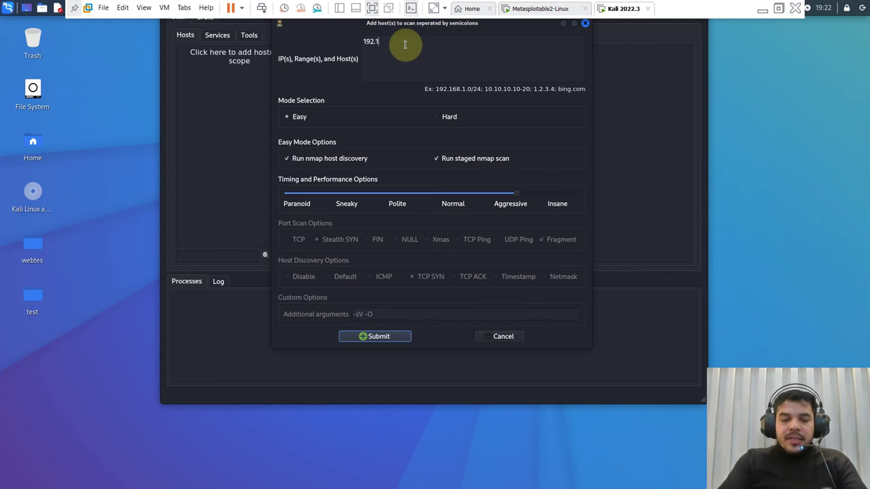
{"action": "type", "text": "68.220.128"}
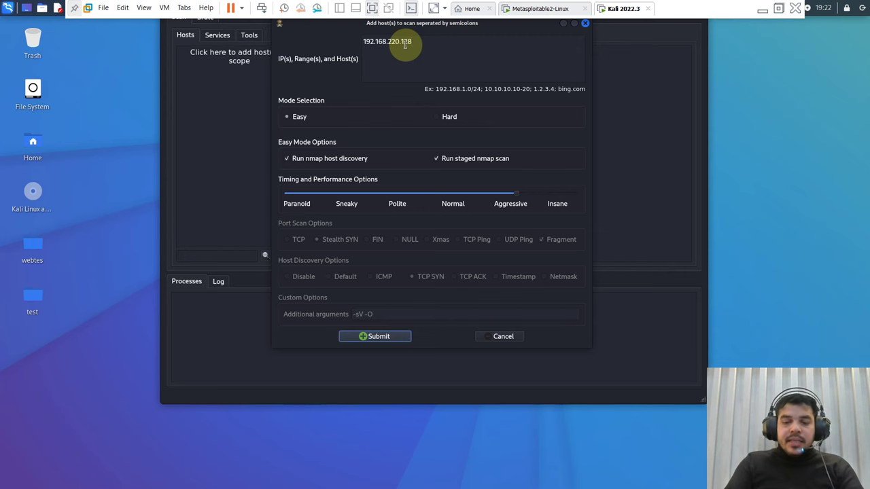
- Change the scan target to the address range 192.168.220.100-130
{"action": "key", "text": "BackSpace"}
{"action": "key", "text": "BackSpace"}
{"action": "type", "text": "00-"}
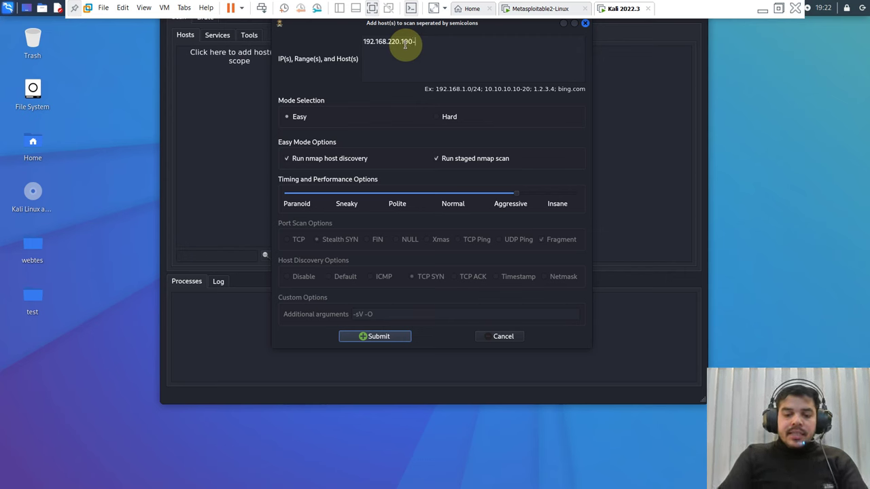
{"action": "type", "text": "130"}
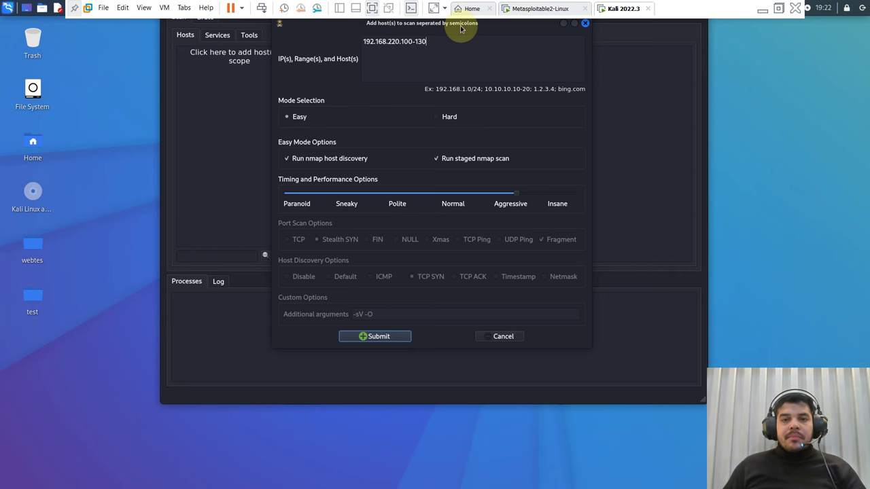
- Move the host dialog lower on the desktop and change the scan target to the subnet 192.168.220.0/24
{"action": "left_click_drag", "start_coordinate": [461, 29], "coordinate": [450, 176]}
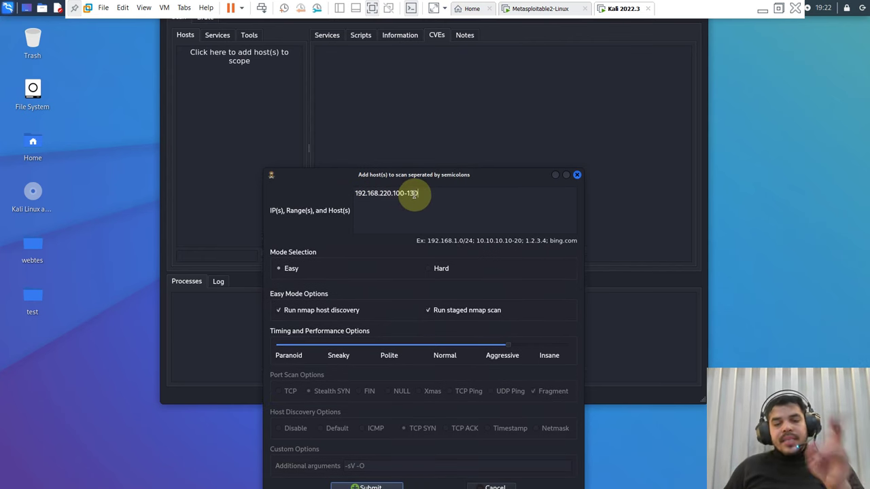
{"action": "key", "text": "BackSpace"}
{"action": "key", "text": "BackSpace"}
{"action": "key", "text": "BackSpace"}
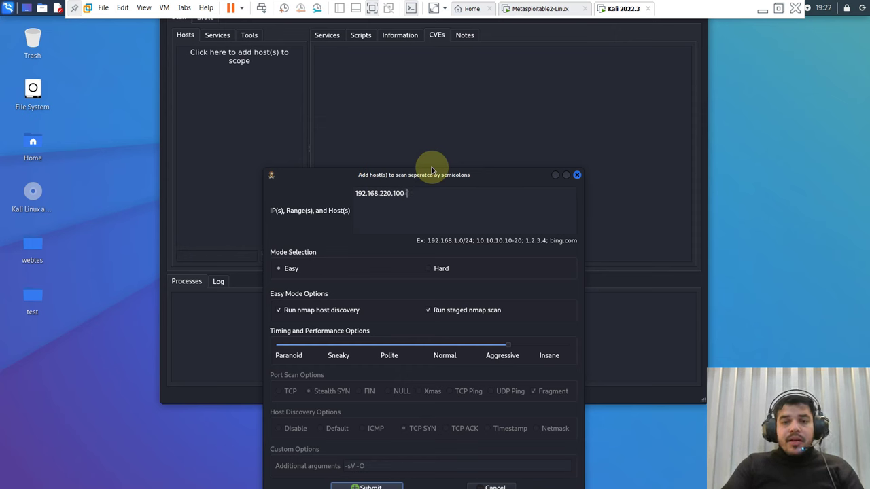
{"action": "key", "text": "BackSpace"}
{"action": "key", "text": "BackSpace"}
{"action": "key", "text": "BackSpace"}
{"action": "key", "text": "BackSpace"}
{"action": "type", "text": "0"}
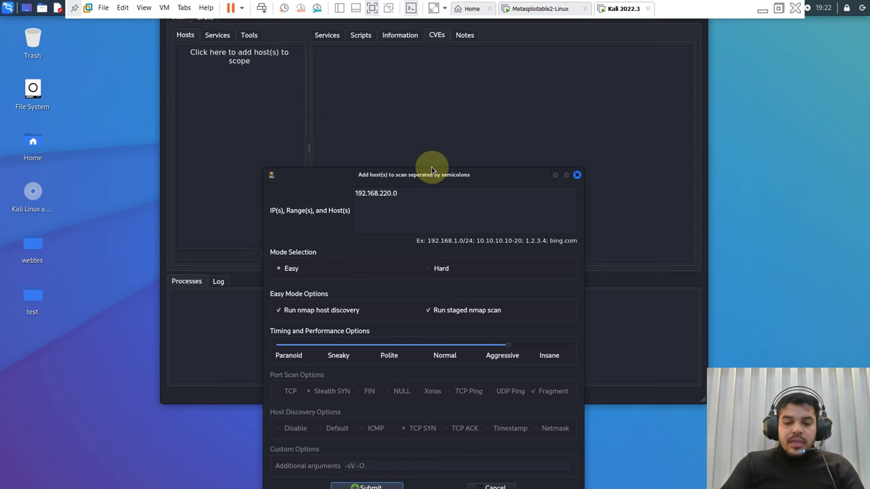
{"action": "type", "text": "/24"}
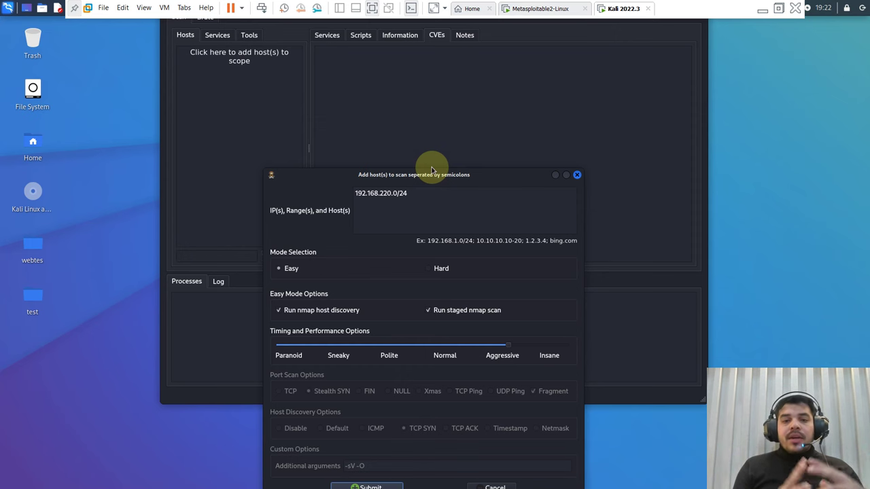
- Replace the subnet in the scan target with the hostname demo.testfire.net
{"action": "key", "text": "ctrl+a"}
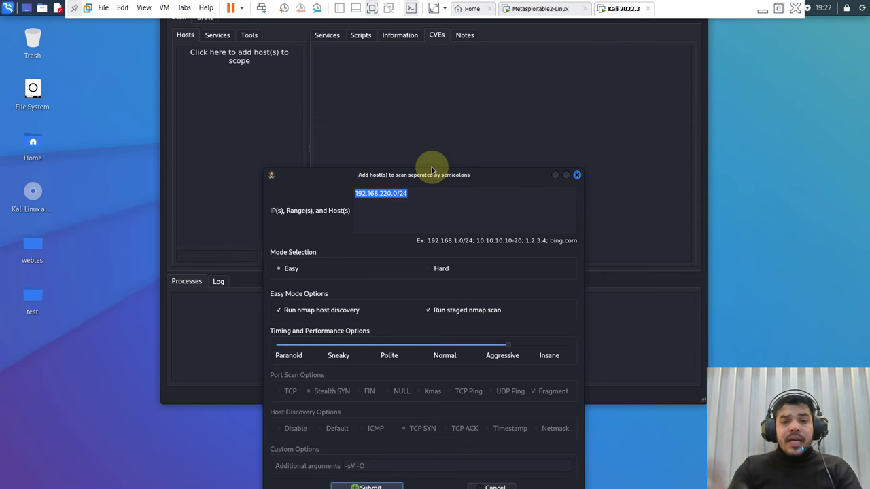
{"action": "type", "text": "demo.te"}
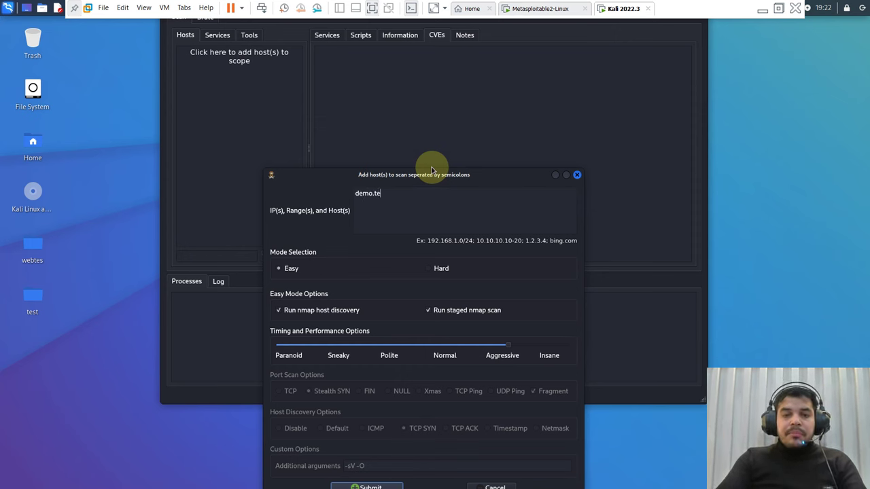
{"action": "type", "text": "stfire.net"}
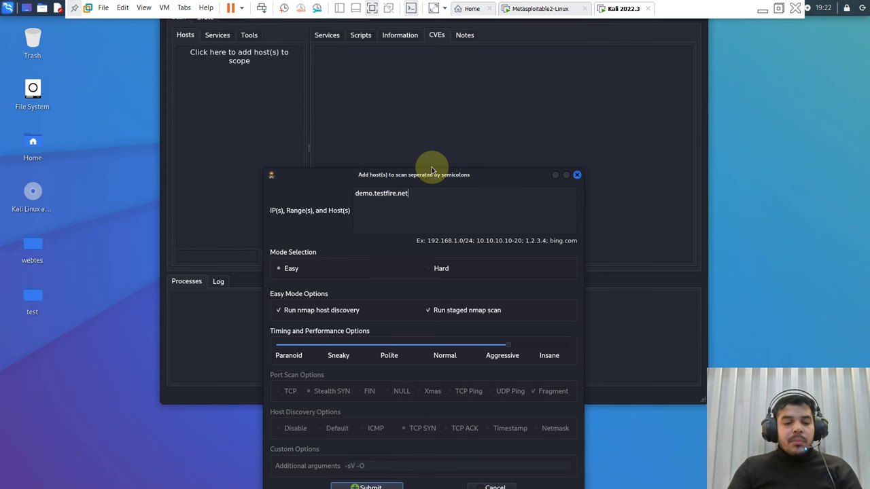
- Set the scan target to 192.168.220.128 and move the host dialog up so that all its options fit on the desktop
{"action": "key", "text": "ctrl+a"}
{"action": "type", "text": "192.168."}
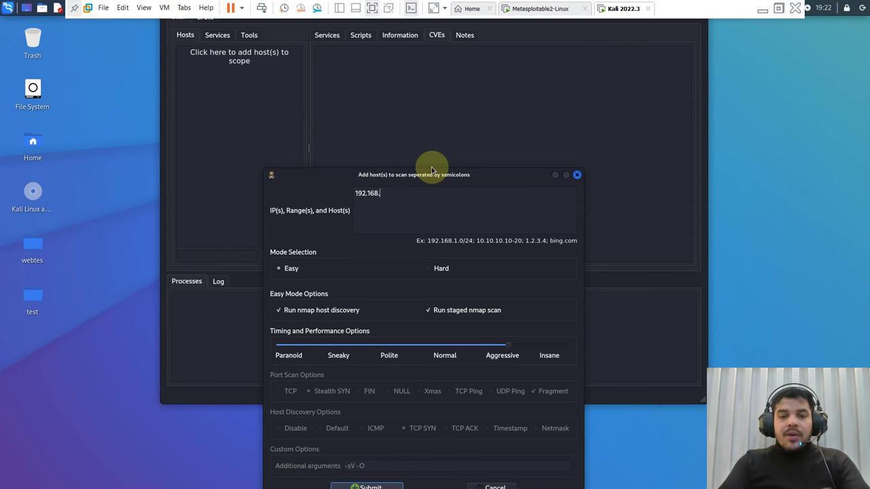
{"action": "type", "text": "220.128"}
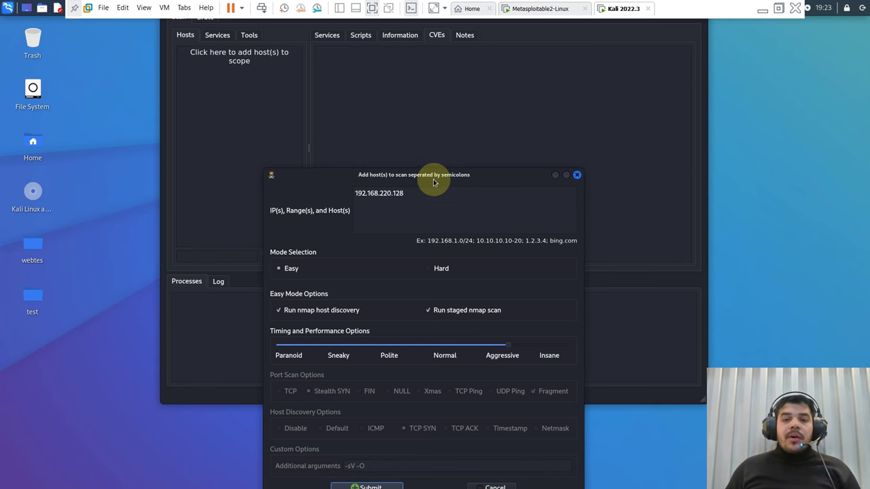
{"action": "left_click_drag", "start_coordinate": [433, 170], "coordinate": [524, 83]}
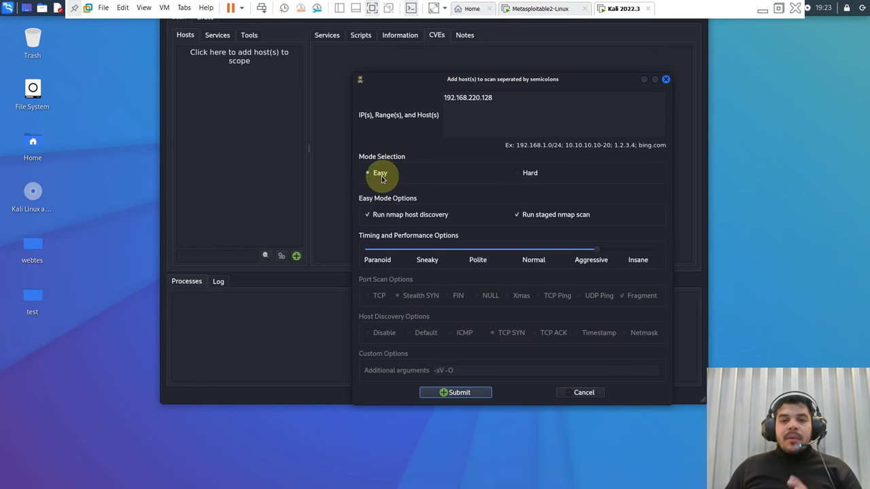
- Compare the Easy and Hard scan modes, settle on Hard, and view the description of the Aggressive timing option
{"action": "left_click", "coordinate": [527, 175]}
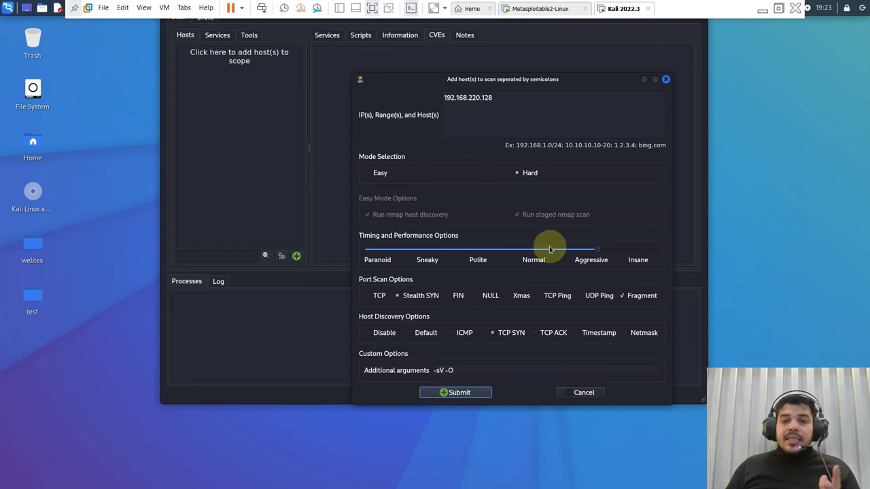
{"action": "left_click", "coordinate": [375, 174]}
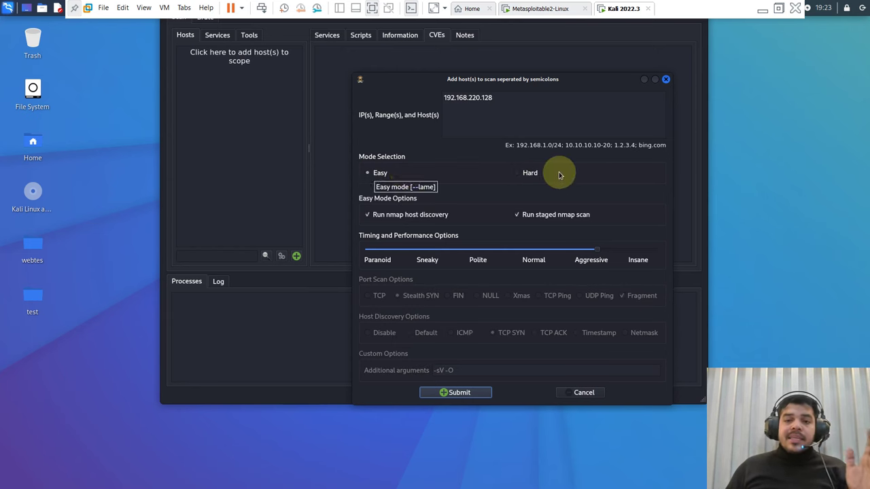
{"action": "left_click", "coordinate": [531, 175]}
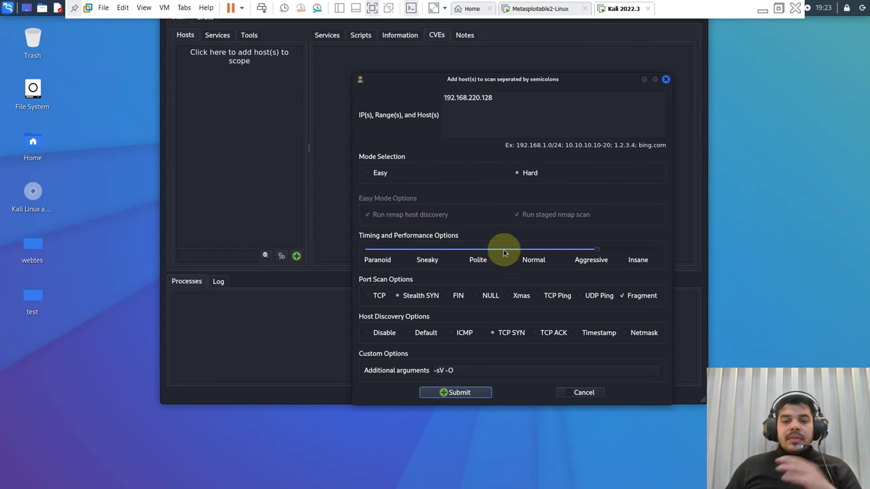
{"action": "mouse_move", "coordinate": [578, 260]}
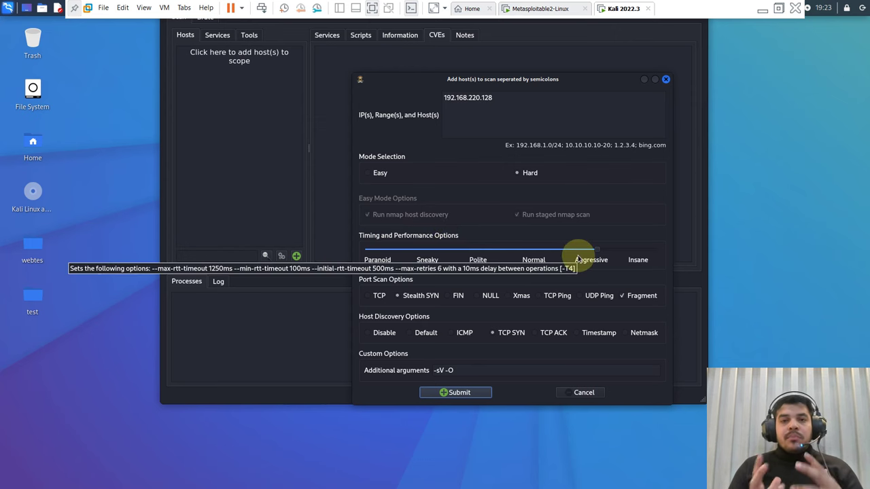